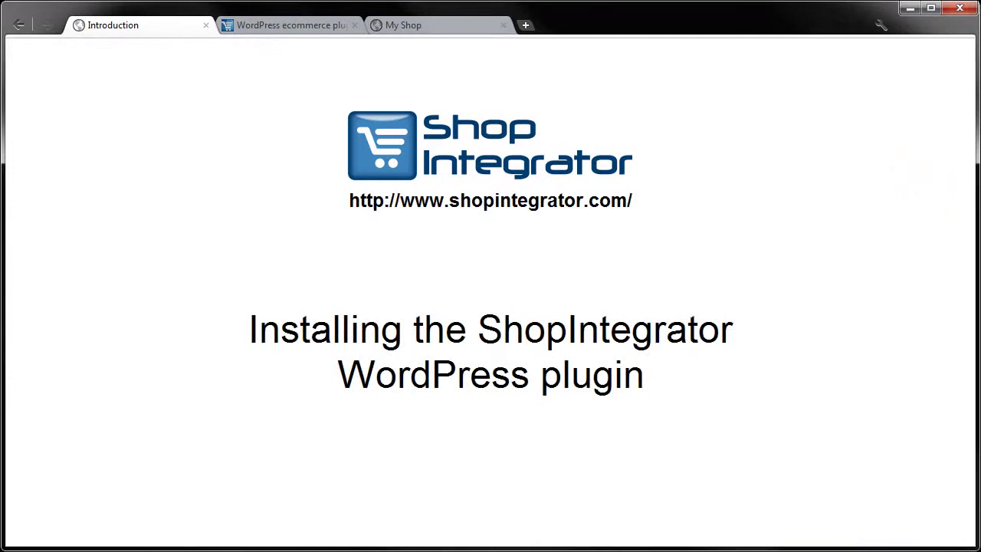
Step: Switch Chrome from the Introduction tab to the ShopIntegrator WordPress Ecommerce Plugin tab
key("ctrl+Tab")
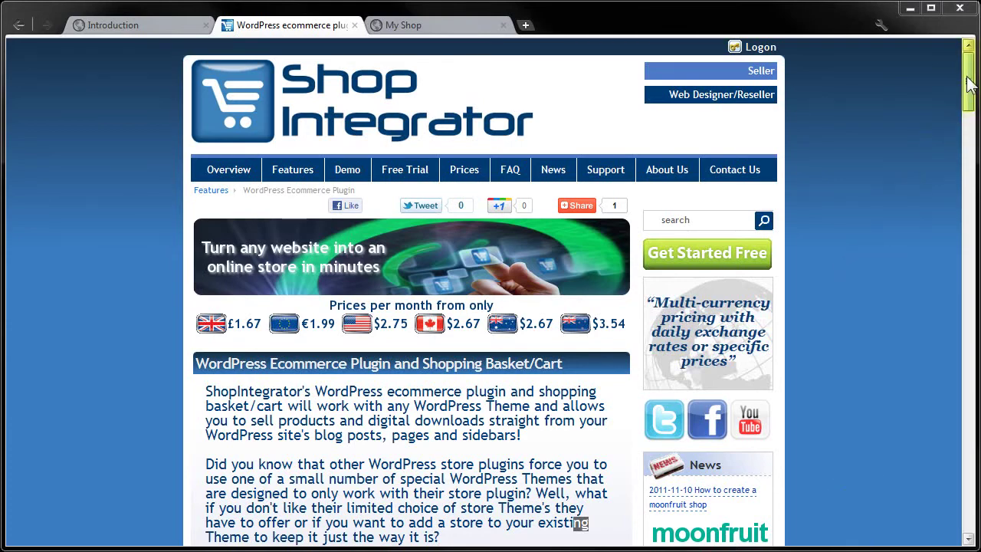
Step: From the WordPress integration guide, download the plugin zip and show it in Downloads
left_click_drag(969, 88, 958, 193)
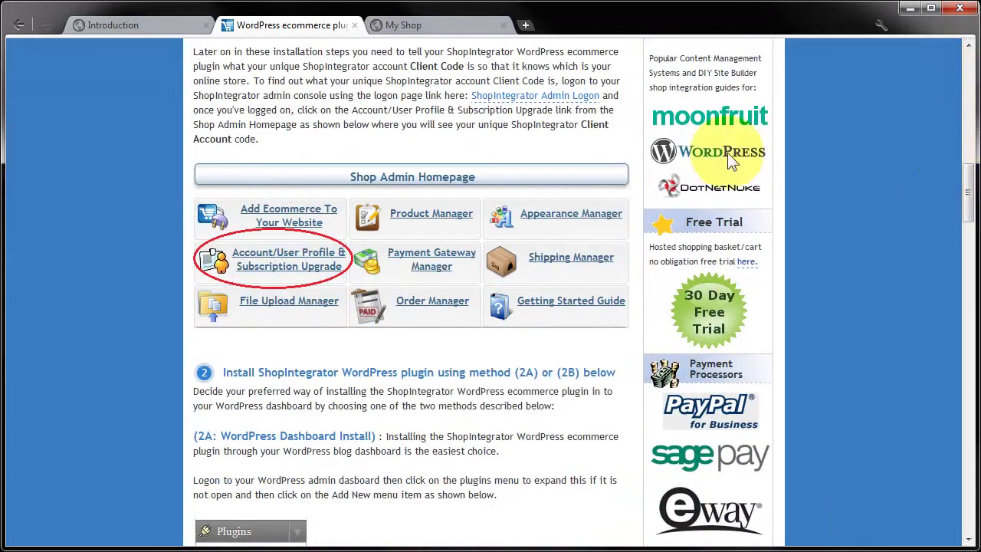
left_click(688, 153)
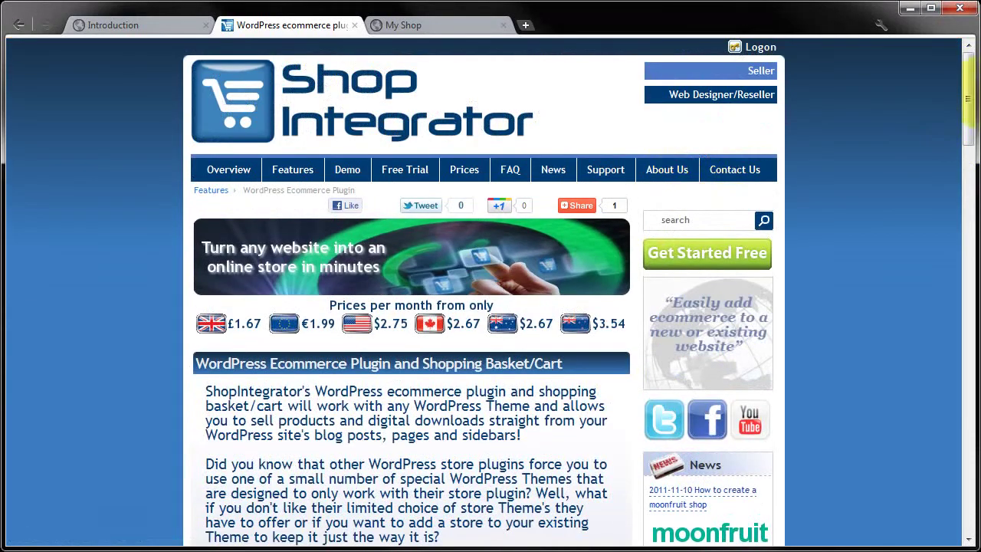
left_click_drag(966, 91, 945, 196)
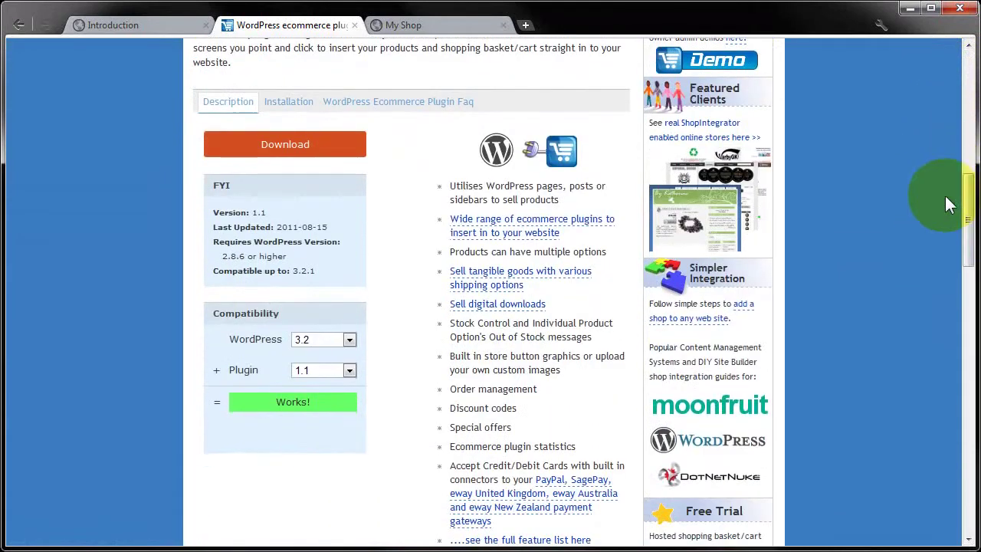
left_click(276, 147)
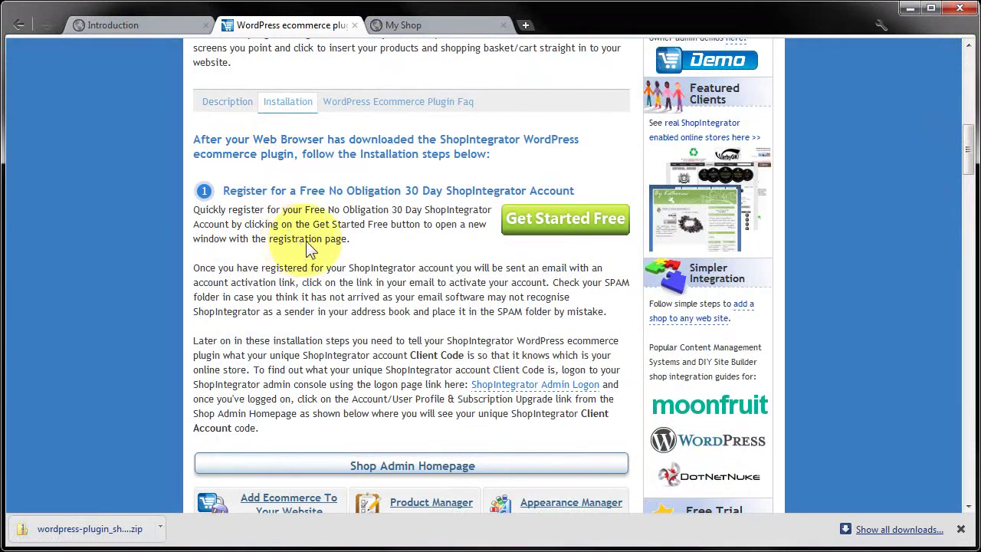
left_click(89, 515)
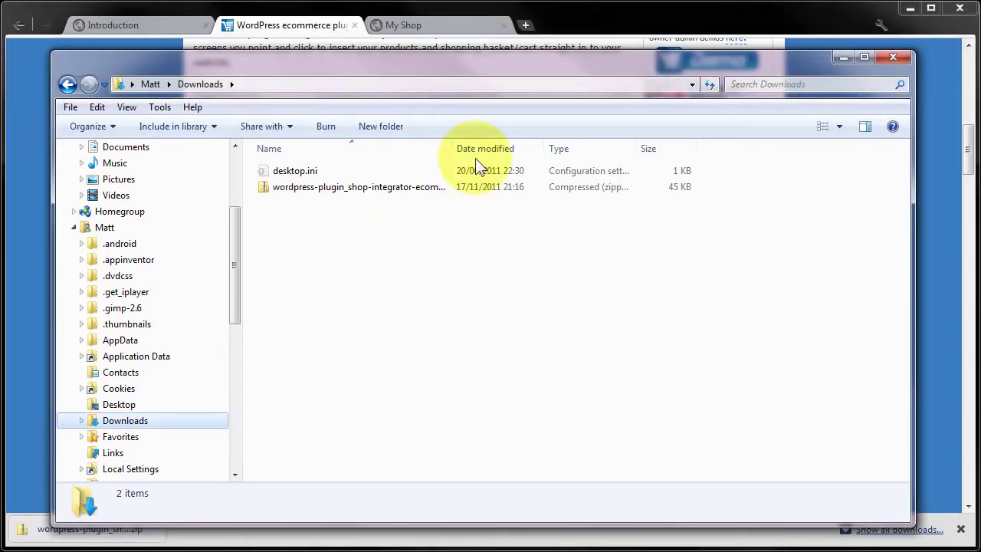
Step: Widen the Name column to read wordpress-plugin_shop-integrator-ecommerce_v1.1_prod.zip and select it
left_click_drag(452, 147, 583, 151)
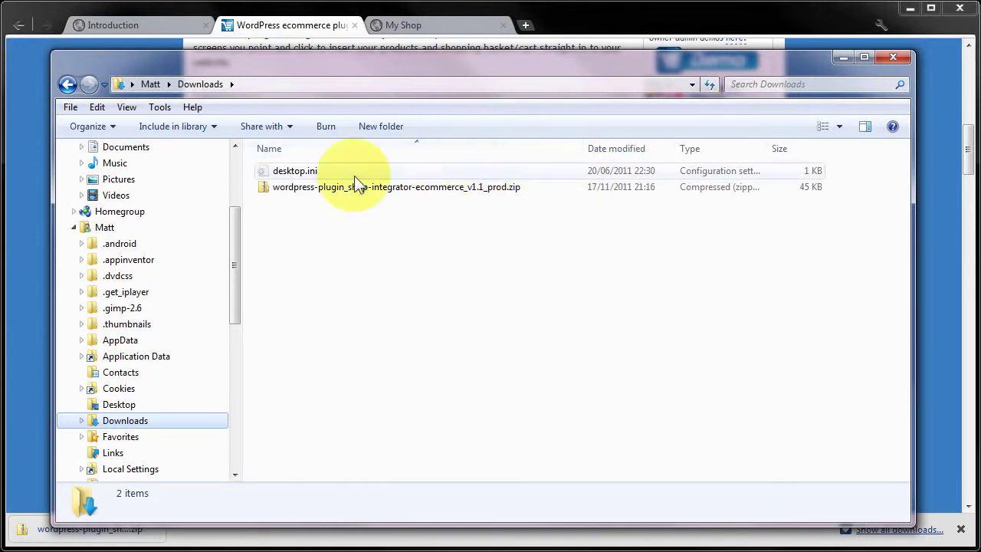
left_click(351, 187)
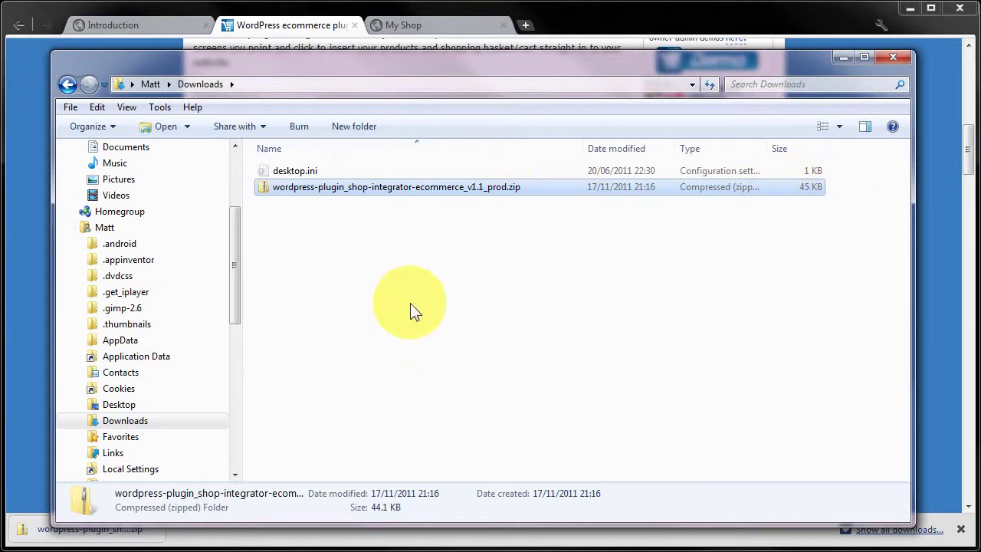
Step: Minimize Explorer, return to the My Shop tab and go to the WordPress login page
left_click(843, 57)
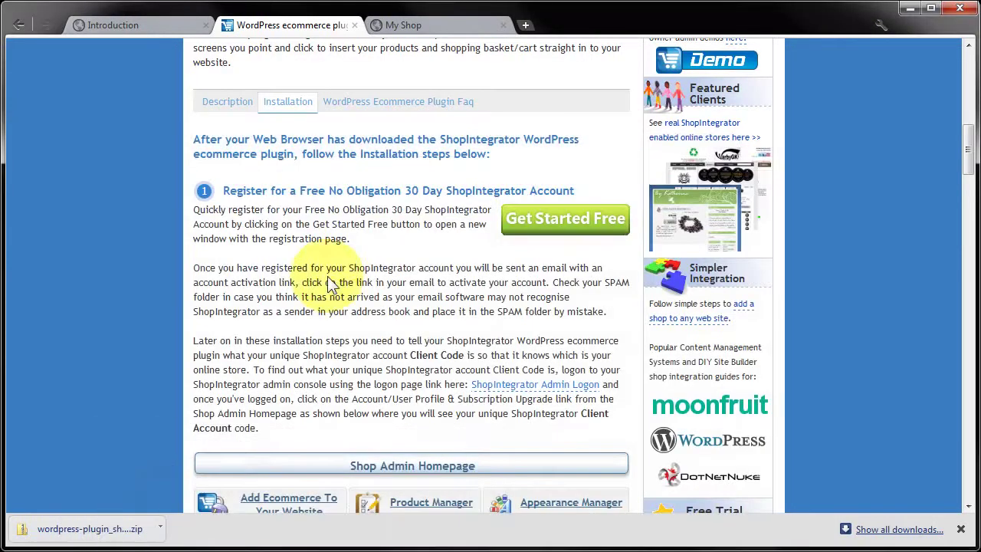
left_click(437, 26)
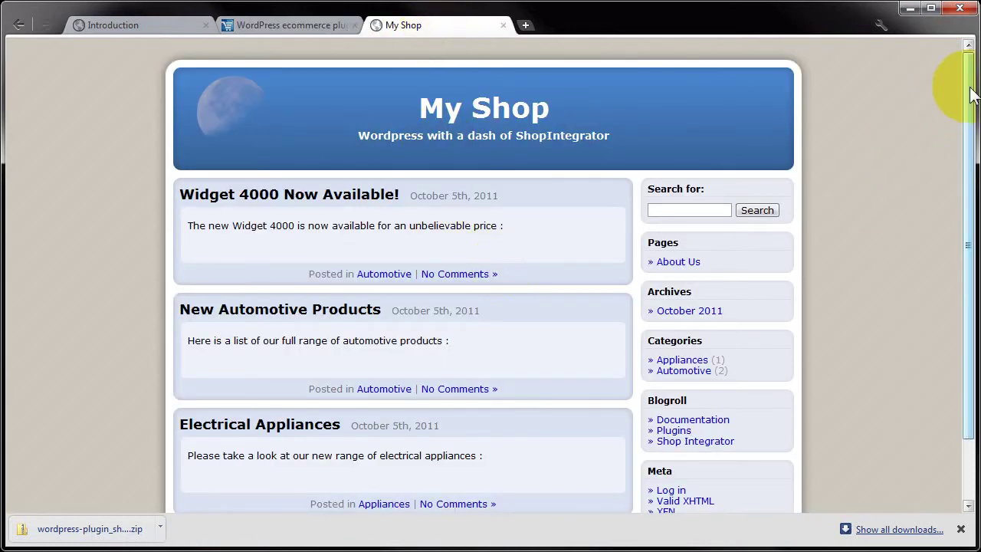
left_click_drag(972, 99, 970, 157)
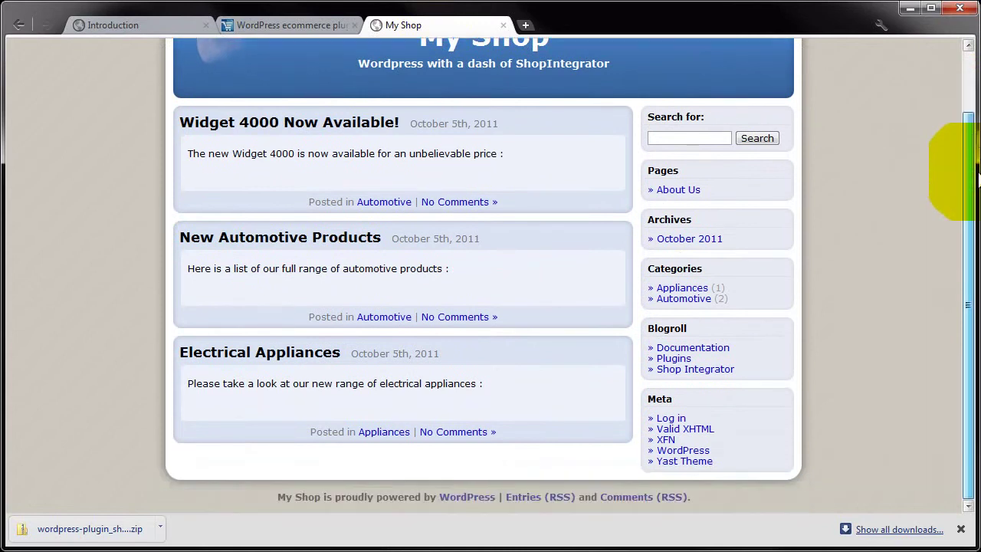
left_click(672, 420)
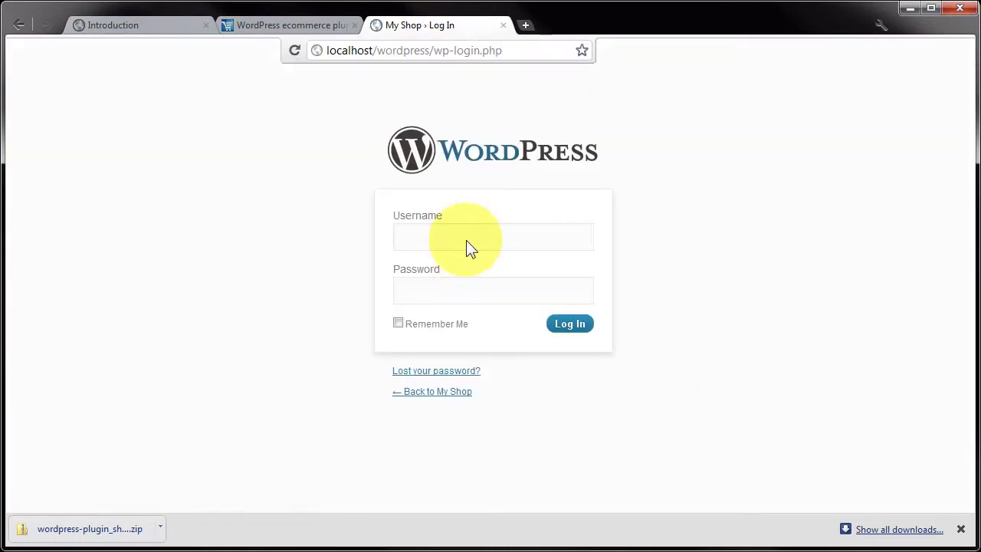
Step: Log in with the admin username and the account password
type("admin")
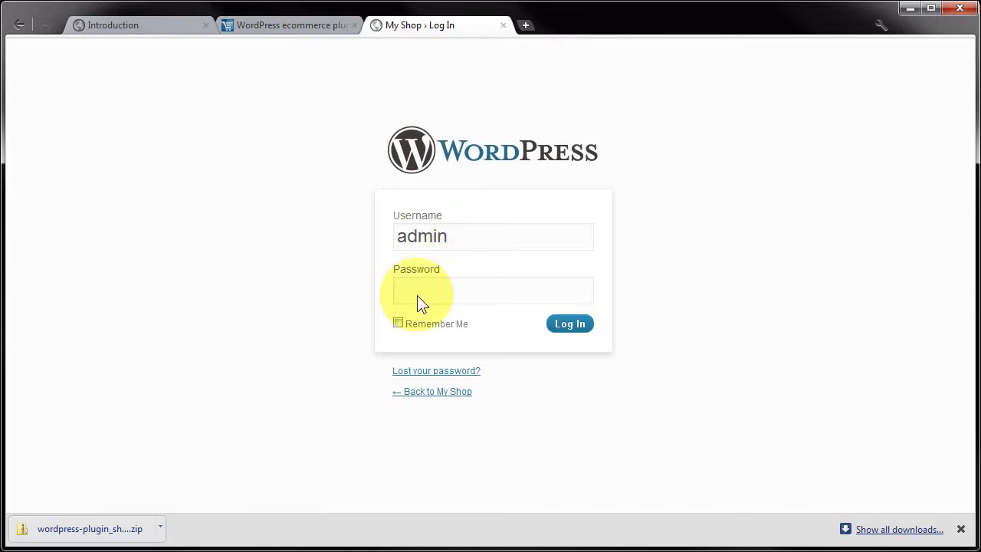
left_click(417, 296)
type("123")
left_click(570, 323)
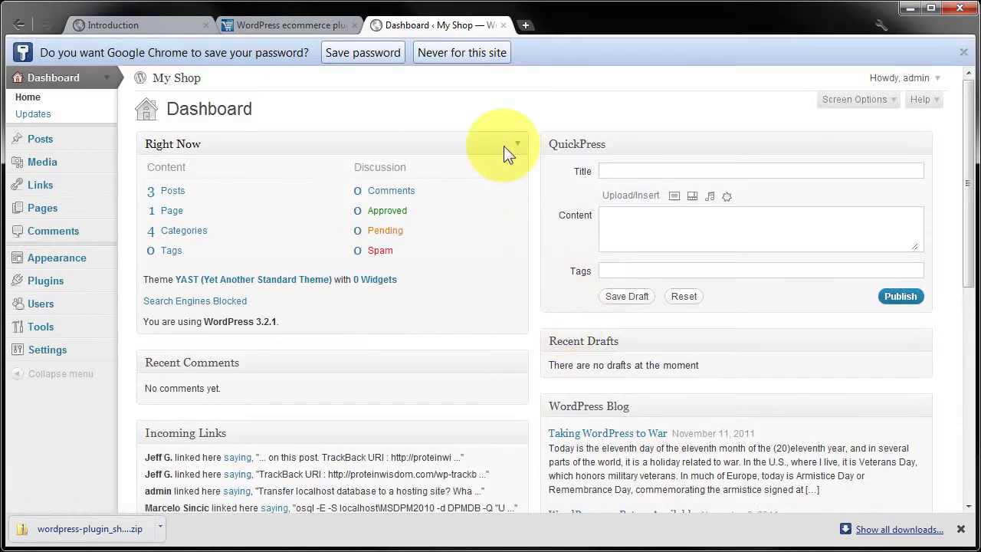
Step: Decline saving the password and go to Plugins > Add New > Upload
left_click(465, 56)
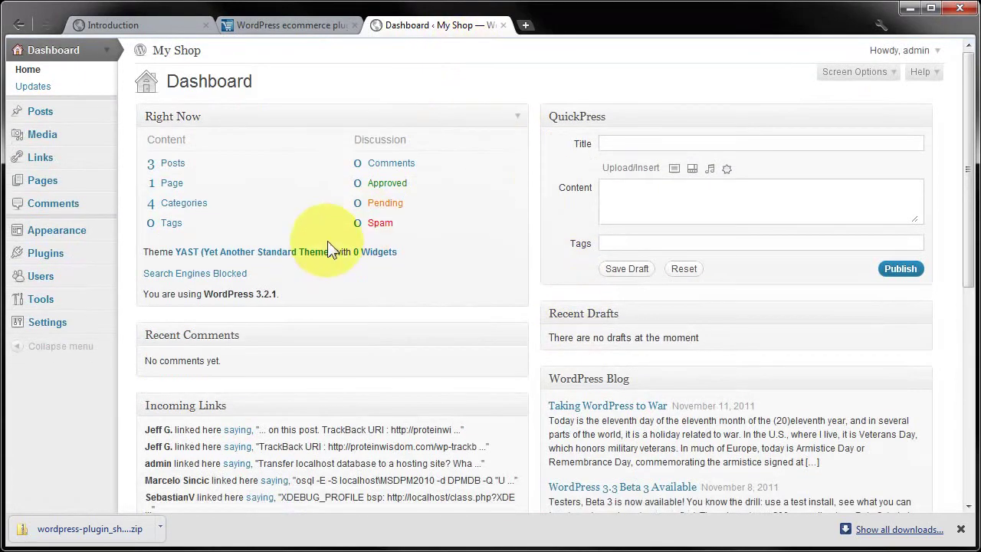
left_click(44, 253)
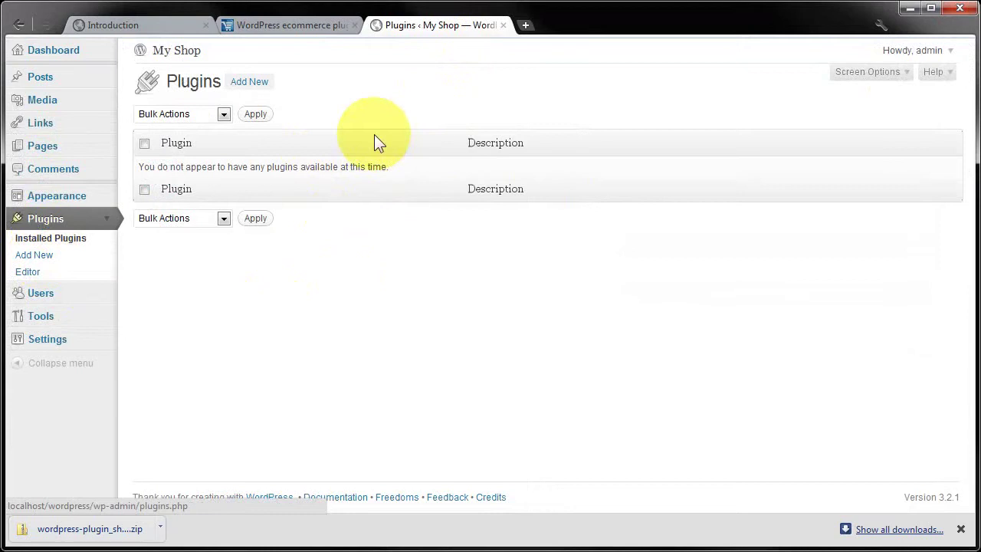
left_click(238, 81)
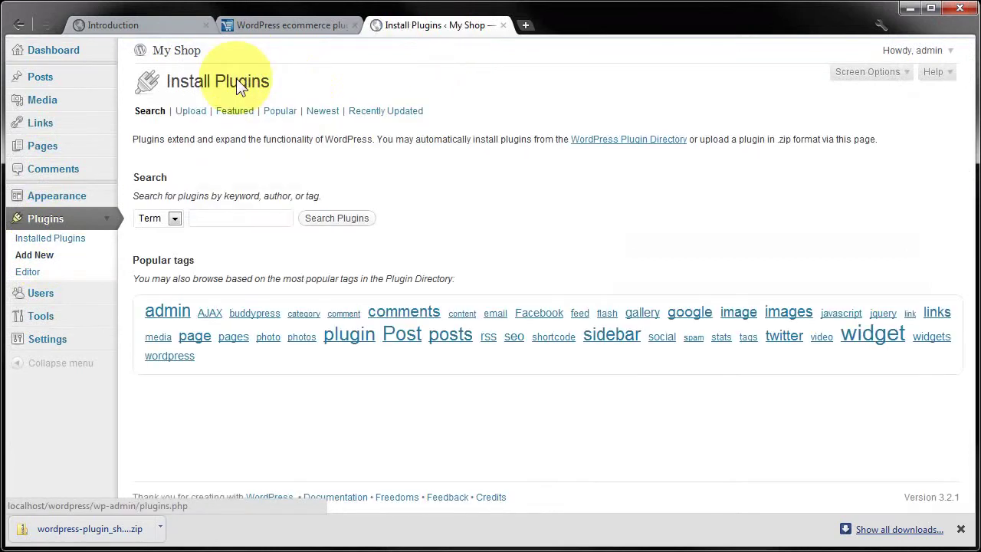
left_click(182, 112)
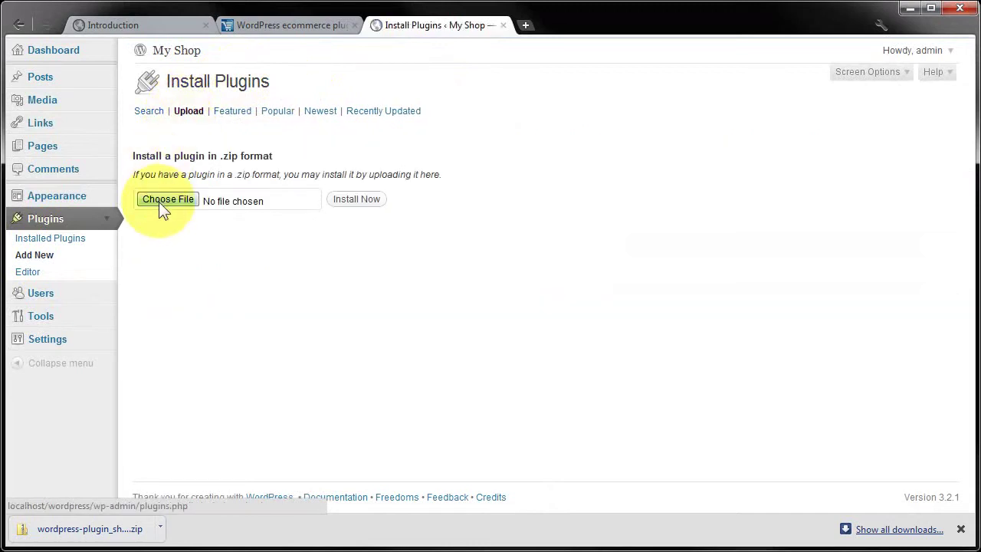
Step: Choose wordpress-plugin_shop-integrator-ecommerce_v1.1_prod.zip as the file to upload
left_click(158, 201)
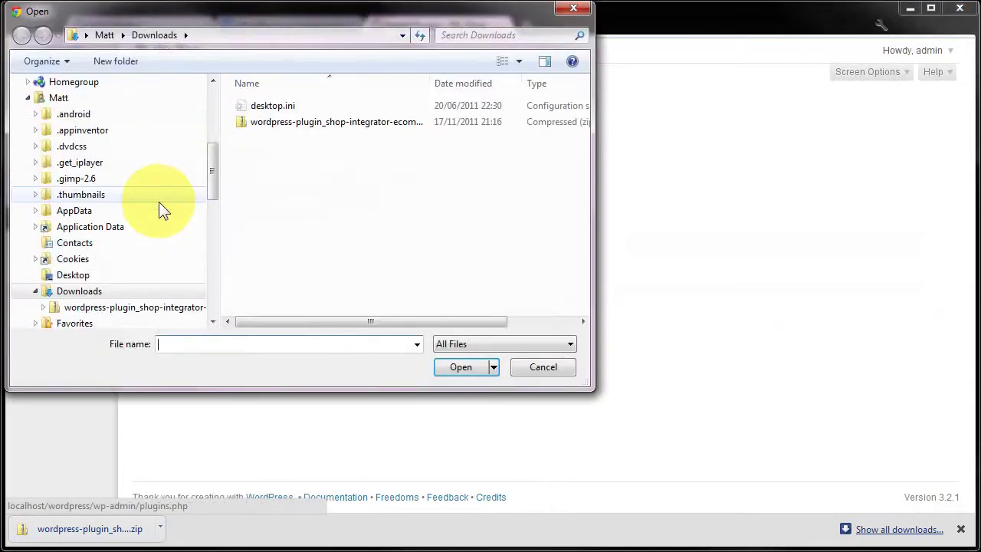
left_click(317, 118)
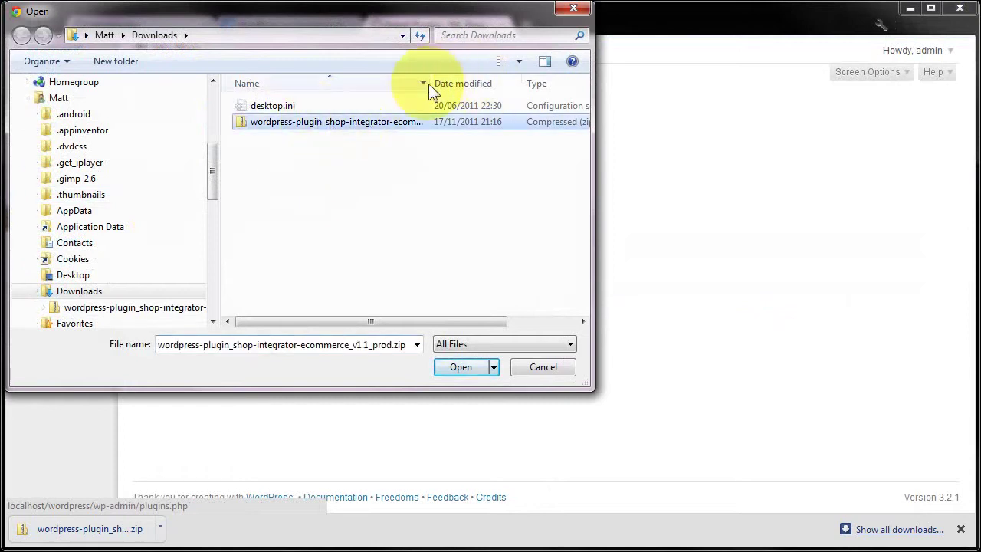
left_click_drag(433, 82, 522, 89)
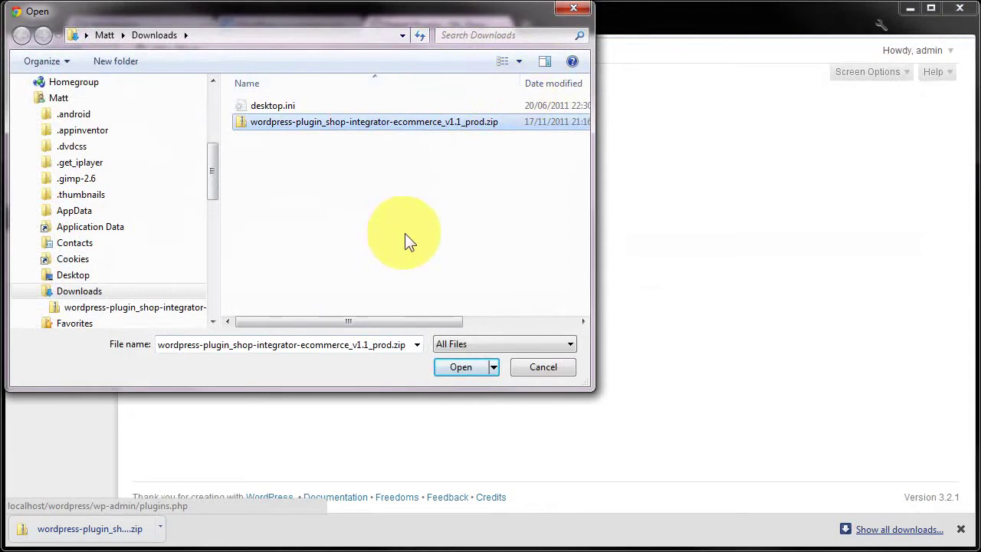
left_click(452, 371)
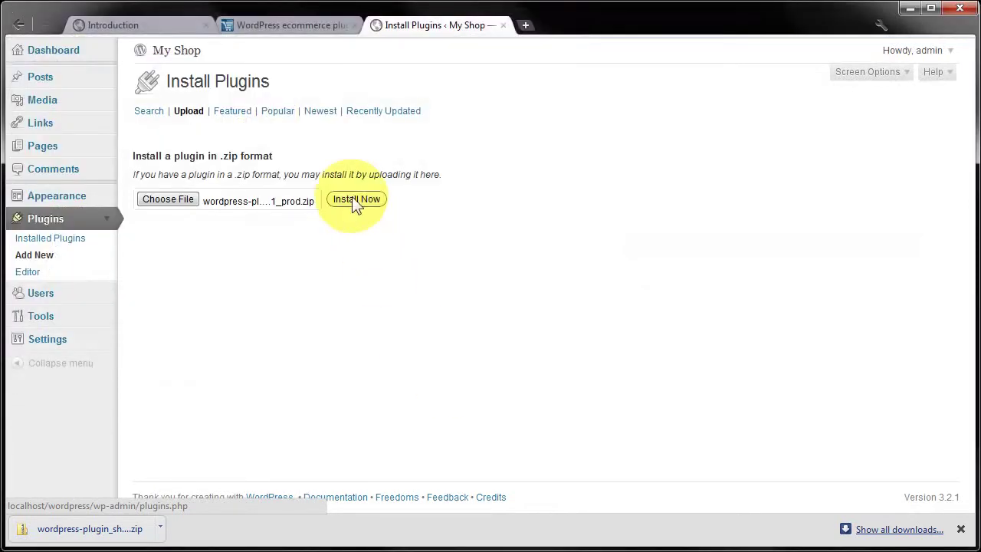
Step: Install the uploaded zip, return to Plugins, and activate ShopIntegrator Ecommerce Connector 1.1
left_click(355, 200)
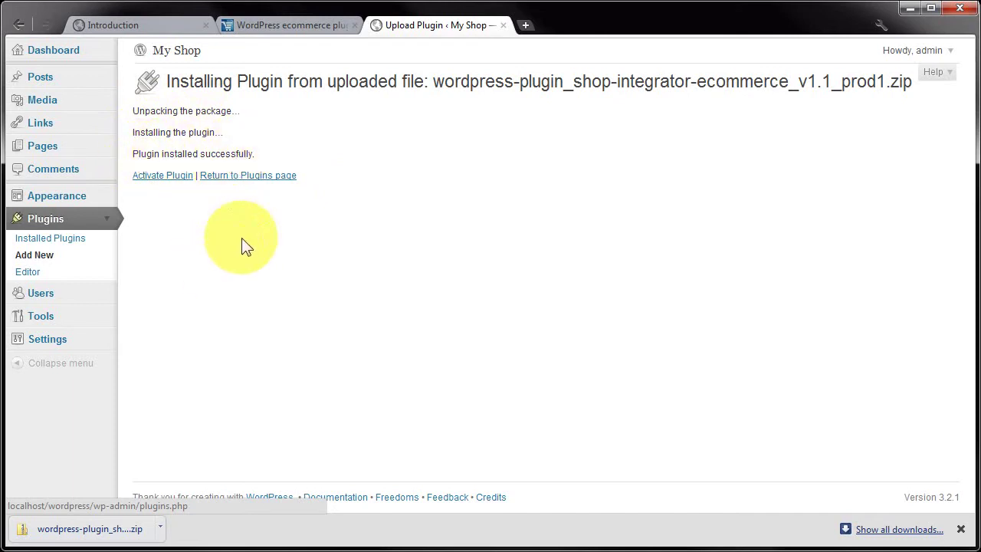
left_click(234, 177)
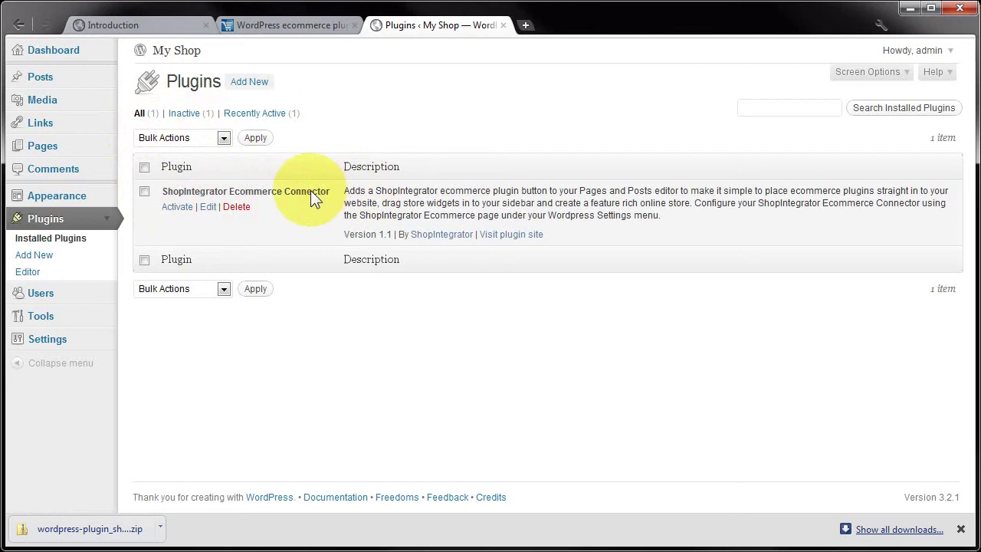
left_click(174, 205)
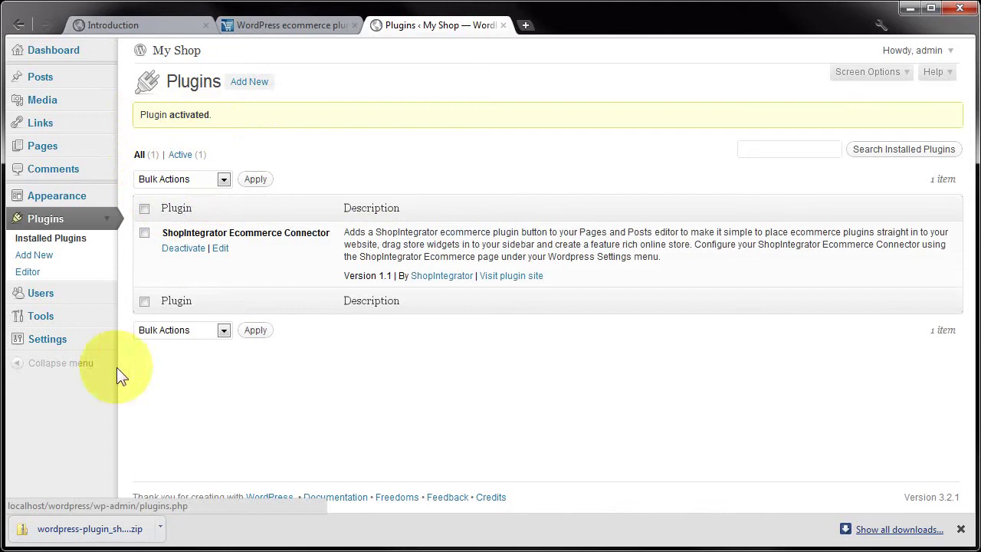
Step: Open Settings > ShopIntegrator Ecommerce and check the value in the Client Code field
left_click(43, 342)
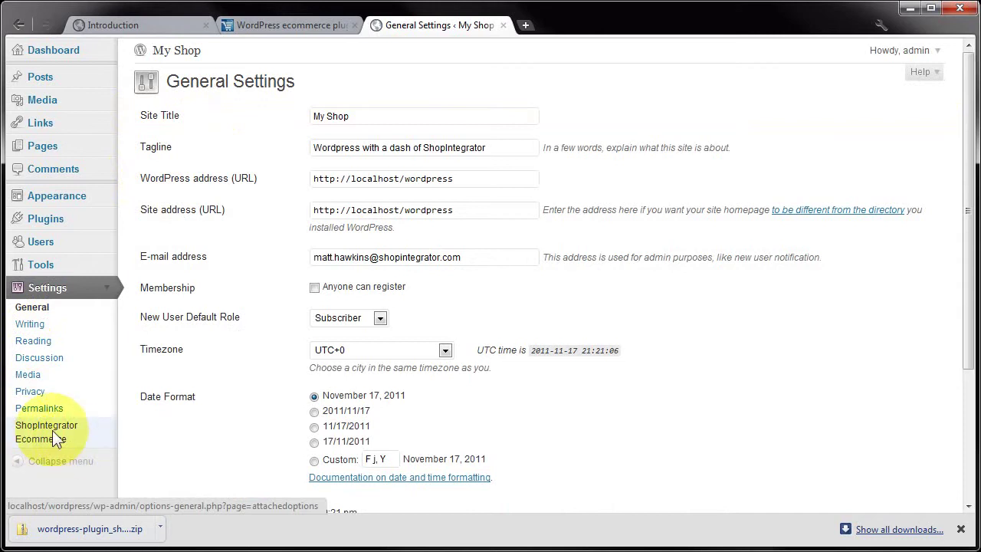
left_click(53, 433)
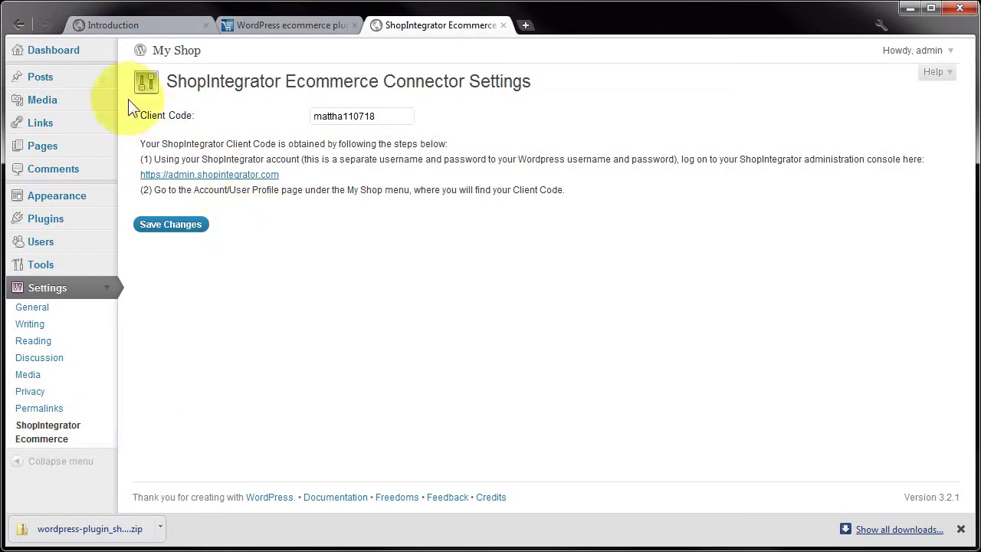
left_click_drag(140, 116, 209, 127)
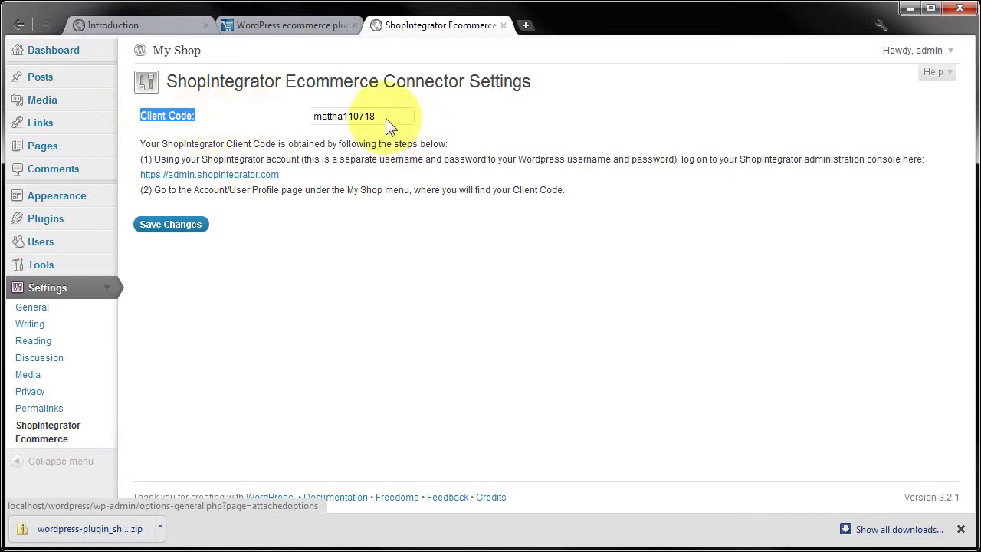
left_click_drag(386, 118, 295, 112)
left_click(292, 145)
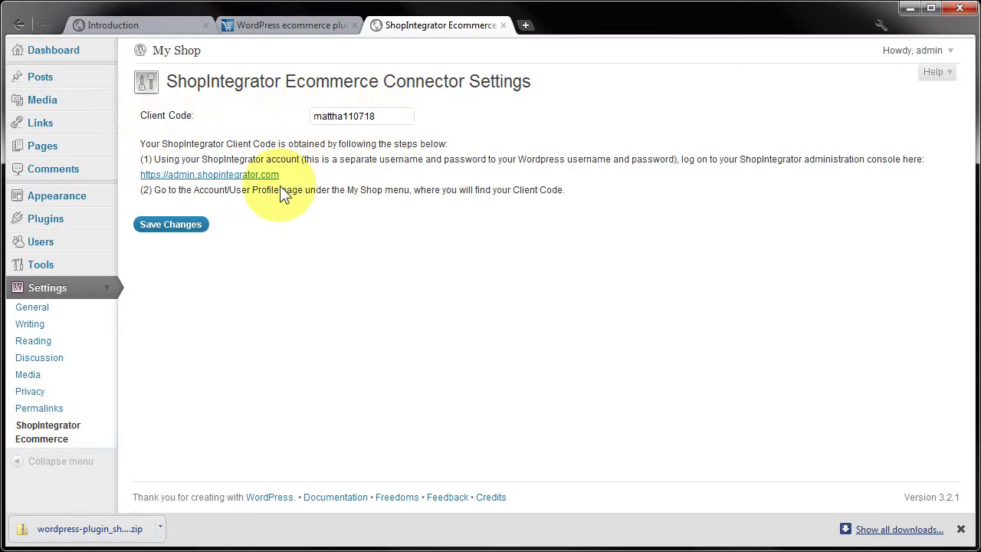
Step: From the plugin page, log on to the ShopIntegrator admin console
left_click(291, 30)
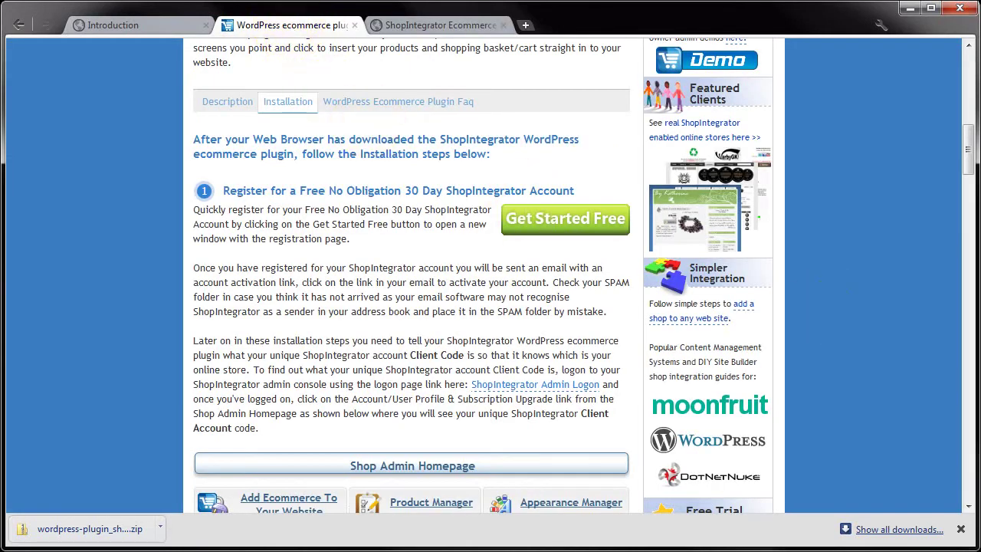
left_click(969, 162)
left_click_drag(969, 163, 967, 46)
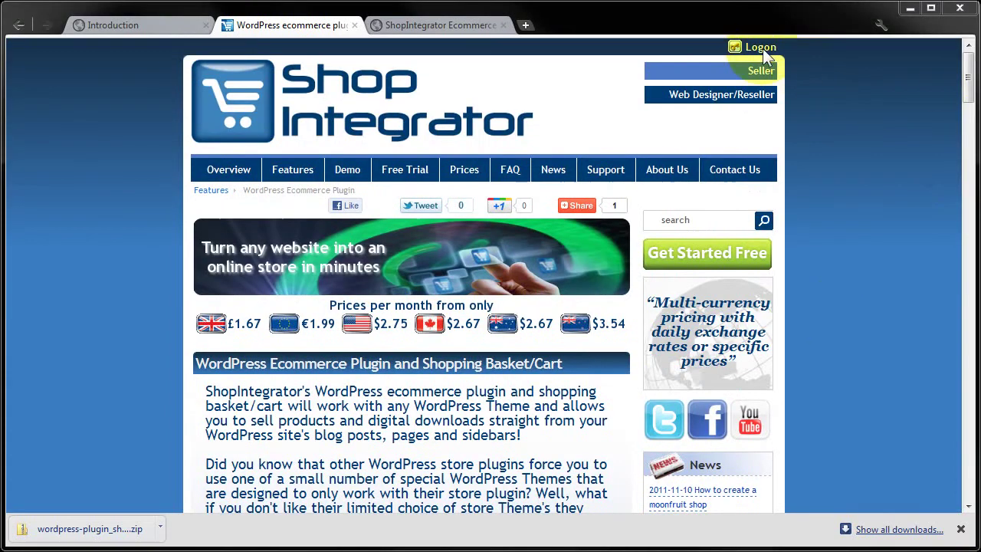
left_click(763, 48)
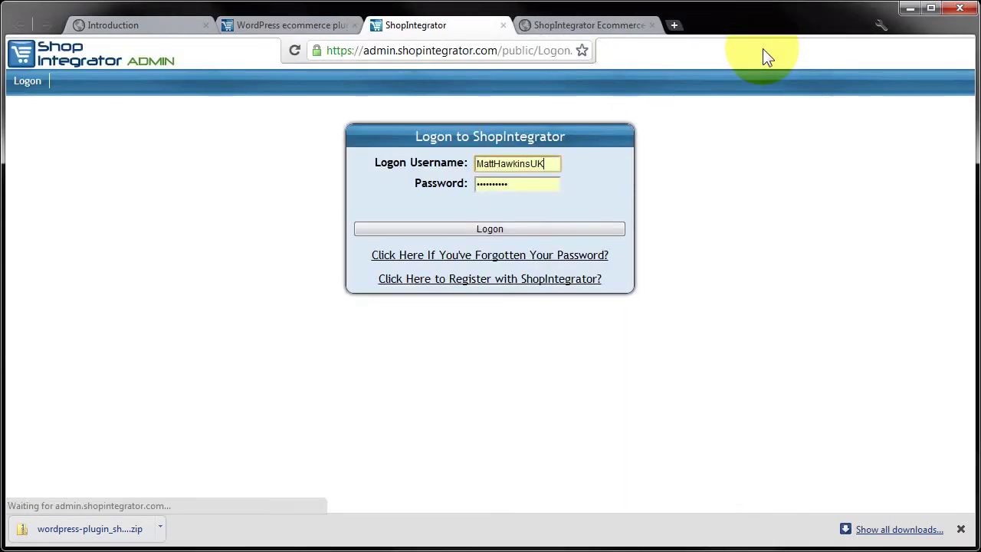
left_click(463, 229)
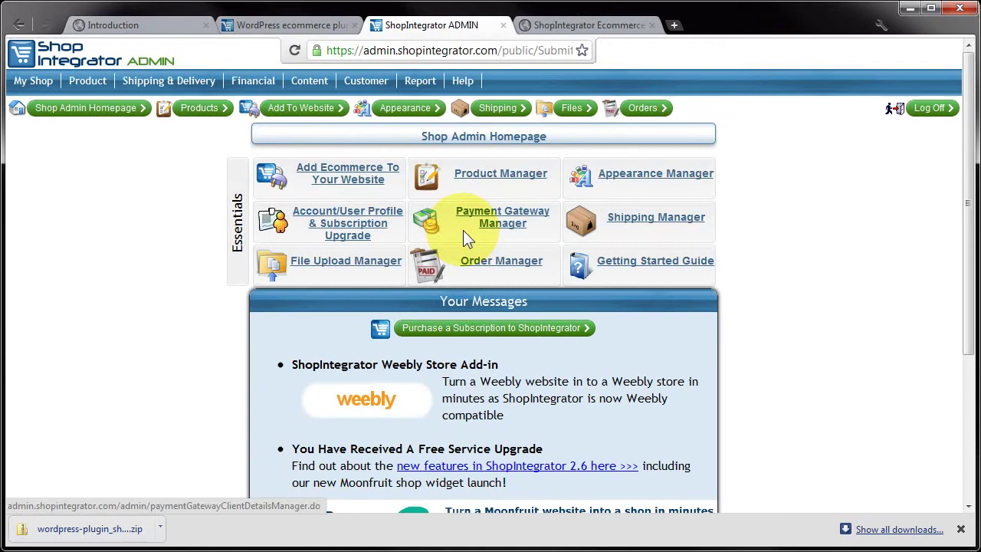
Step: Check the client code under My Shop > Account/User Profile, then return to WordPress settings
mouse_move(33, 81)
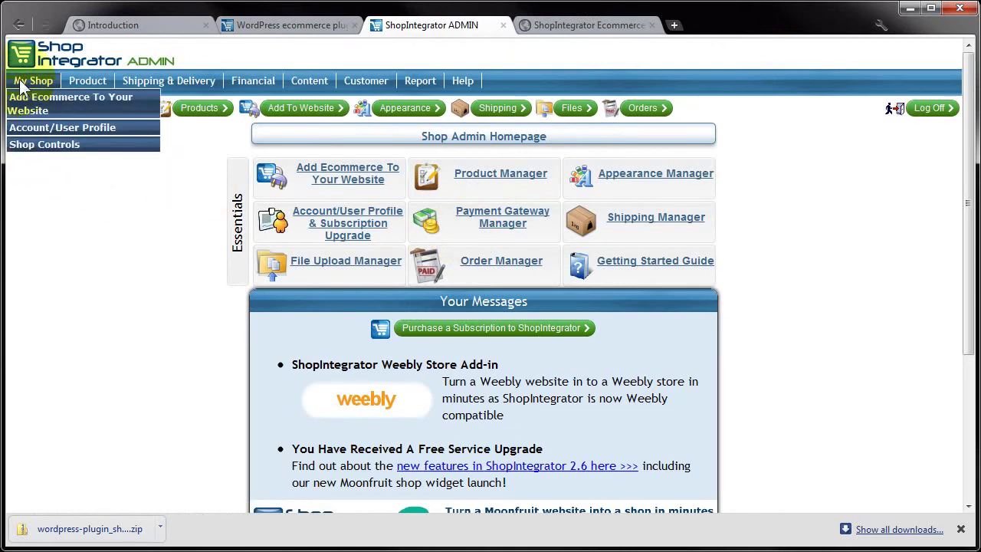
left_click(23, 124)
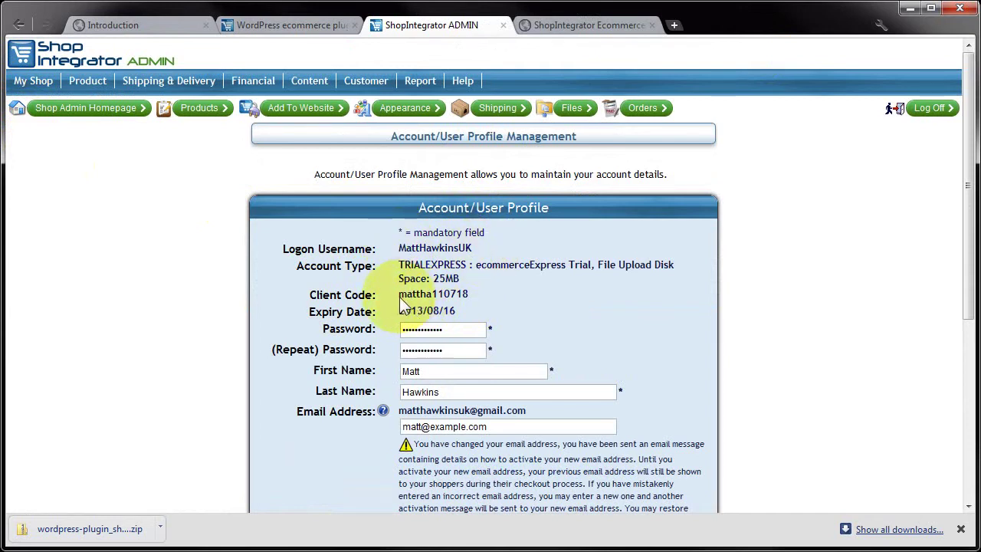
left_click_drag(400, 296, 467, 299)
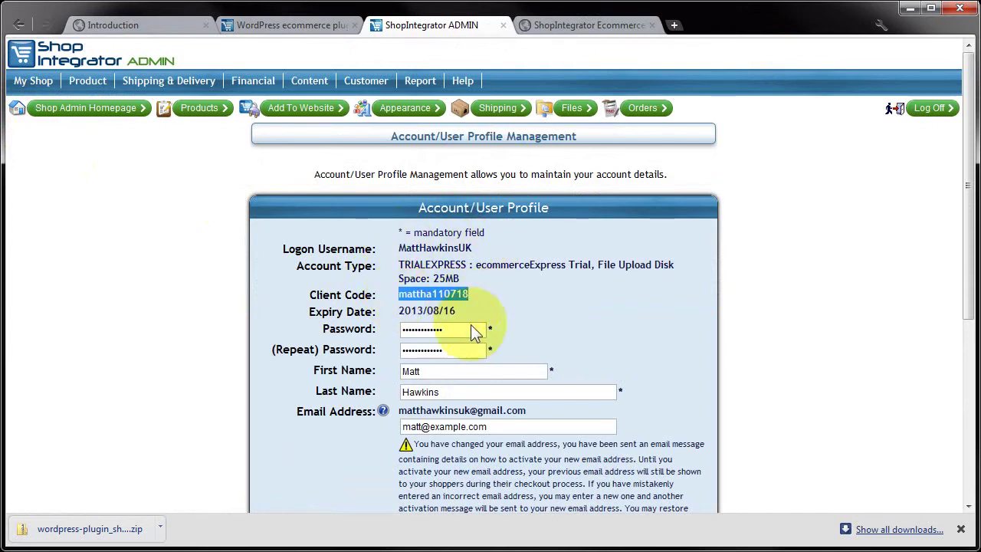
left_click(488, 283)
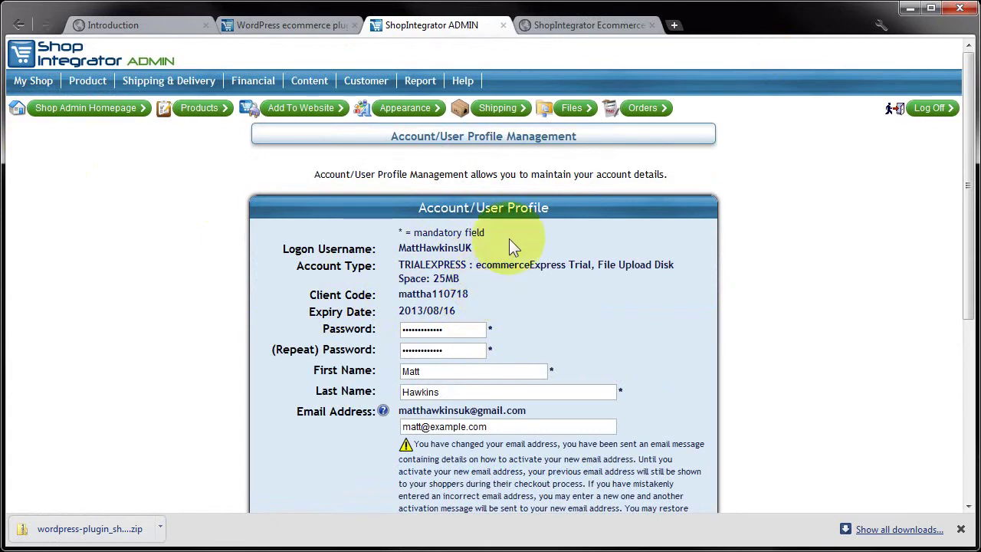
left_click(580, 28)
Step: Confirm the client code in the Client Code field and save the connector settings
left_click_drag(377, 118, 285, 117)
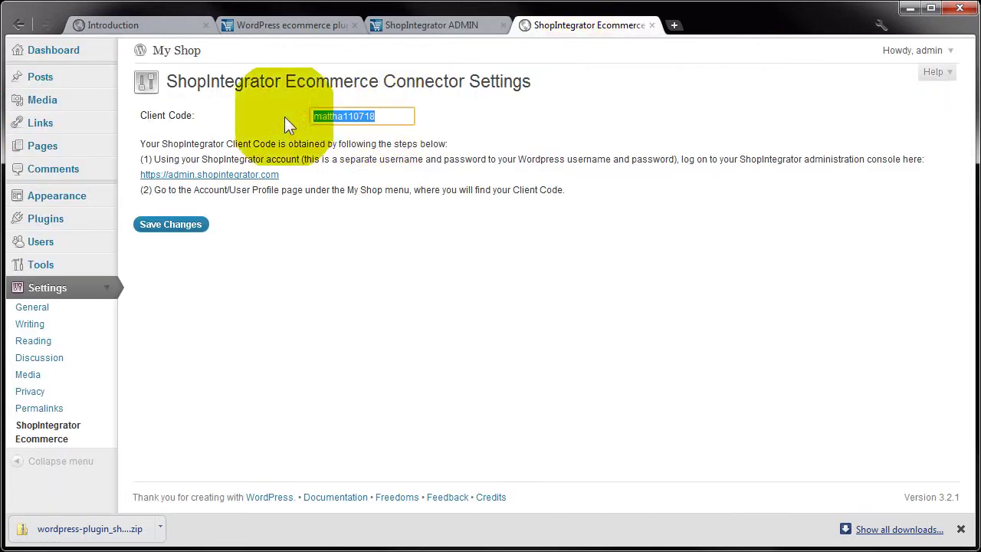
left_click(387, 116)
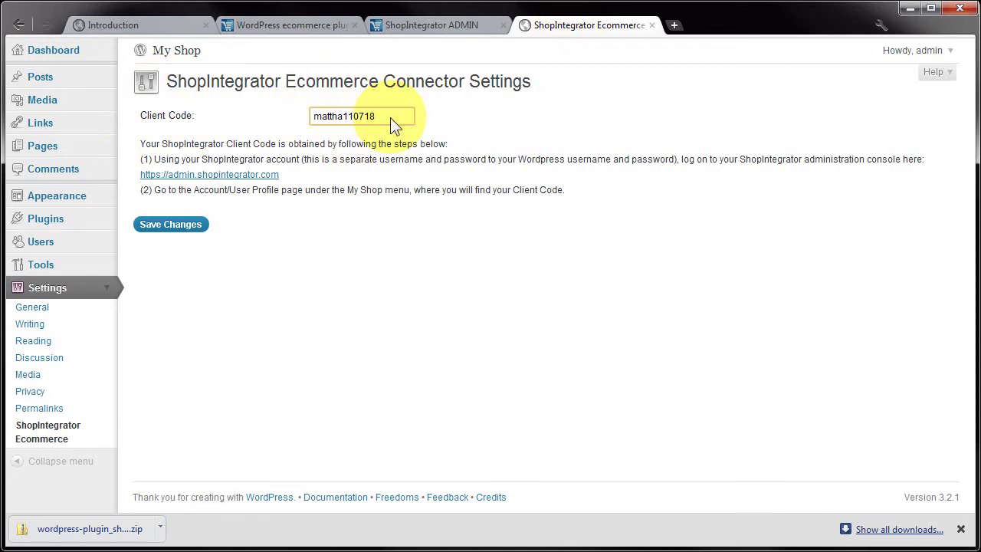
left_click_drag(391, 117, 250, 115)
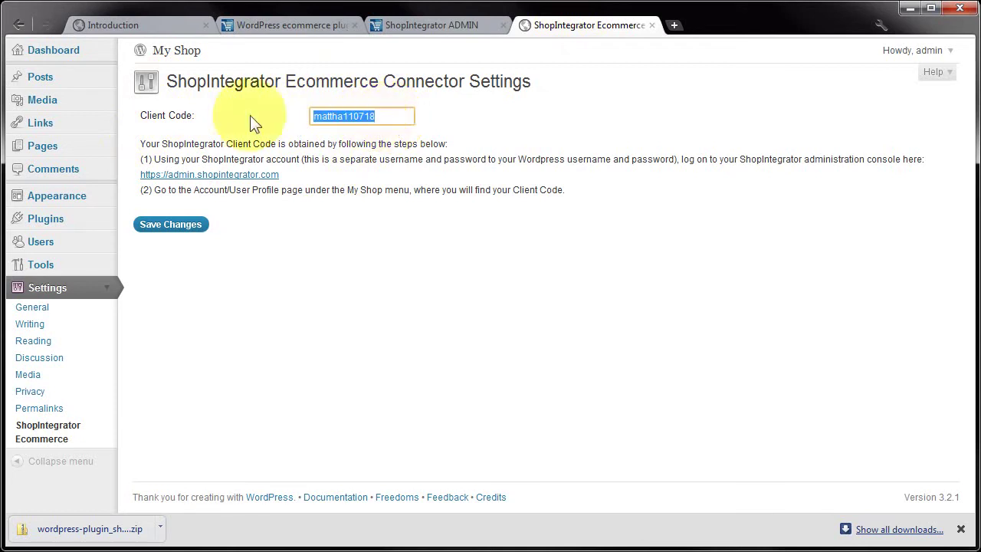
left_click(162, 224)
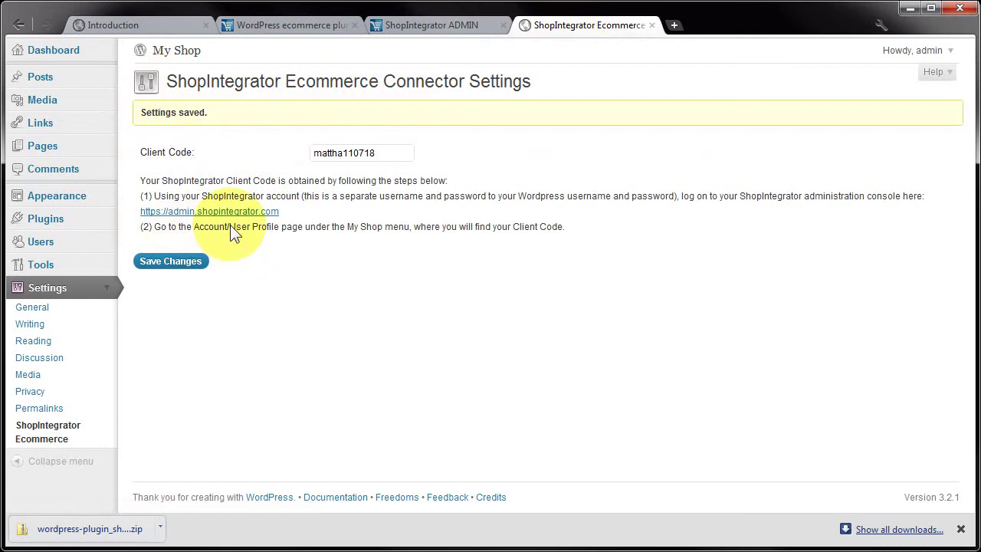
Step: From Posts, edit 'Widget 4000 Now Available!' and place the cursor on its empty second line
left_click(49, 49)
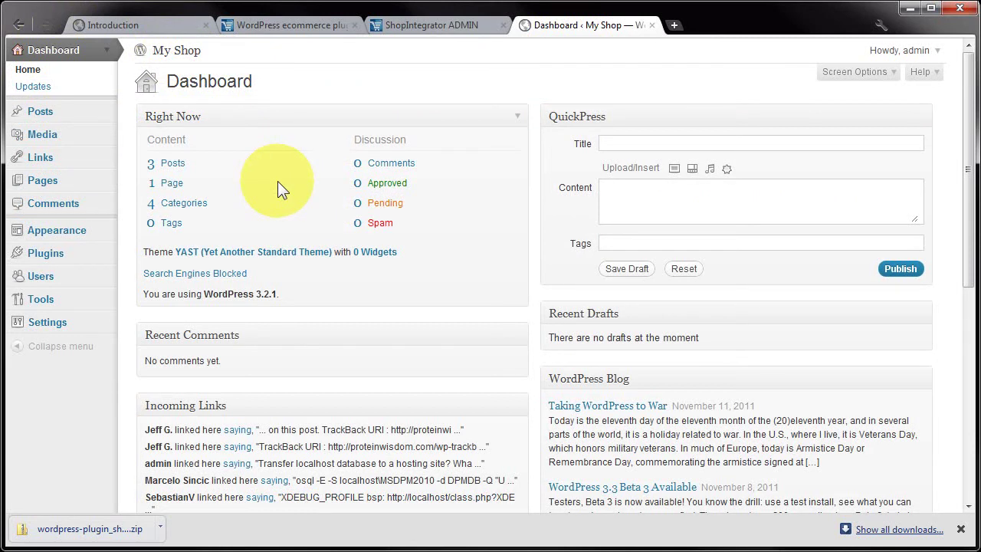
left_click(164, 163)
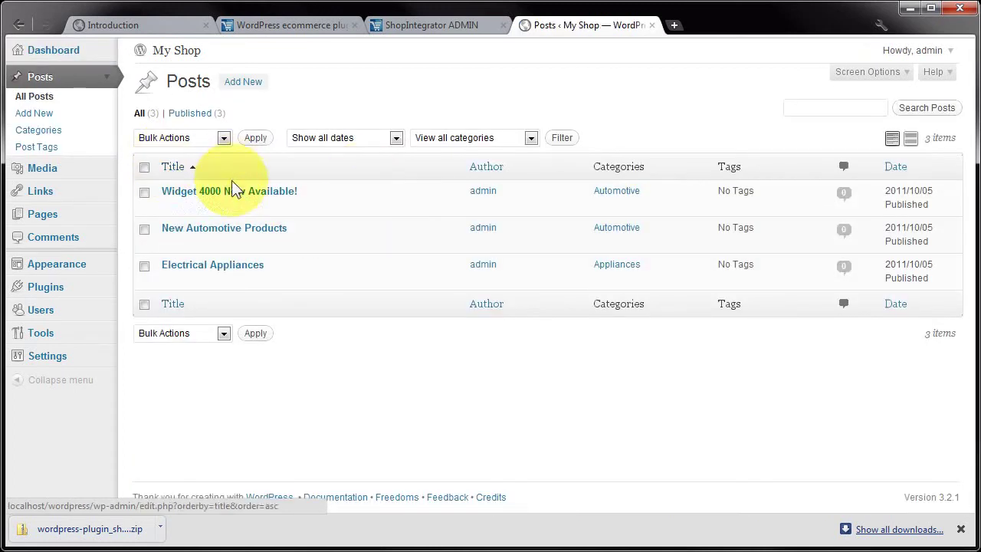
mouse_move(230, 192)
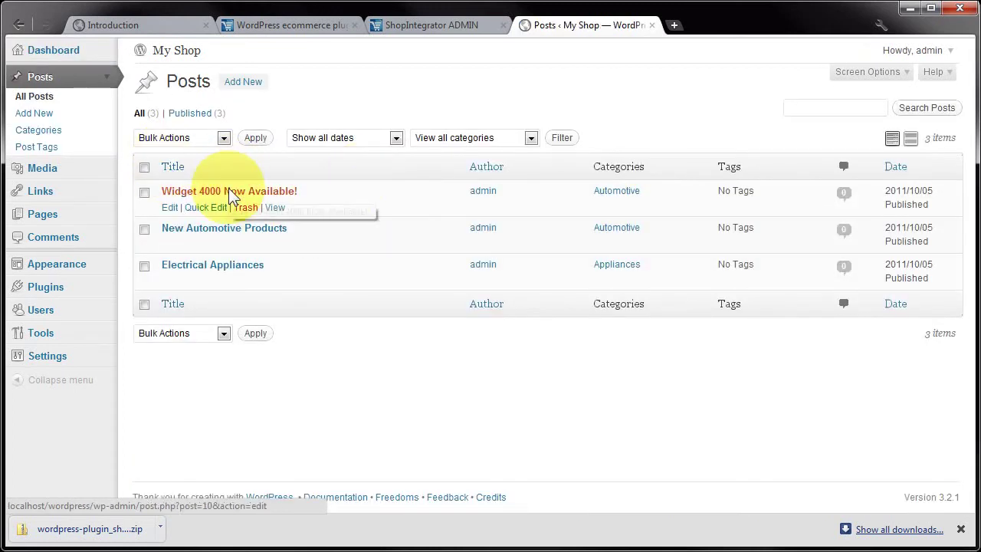
left_click(167, 208)
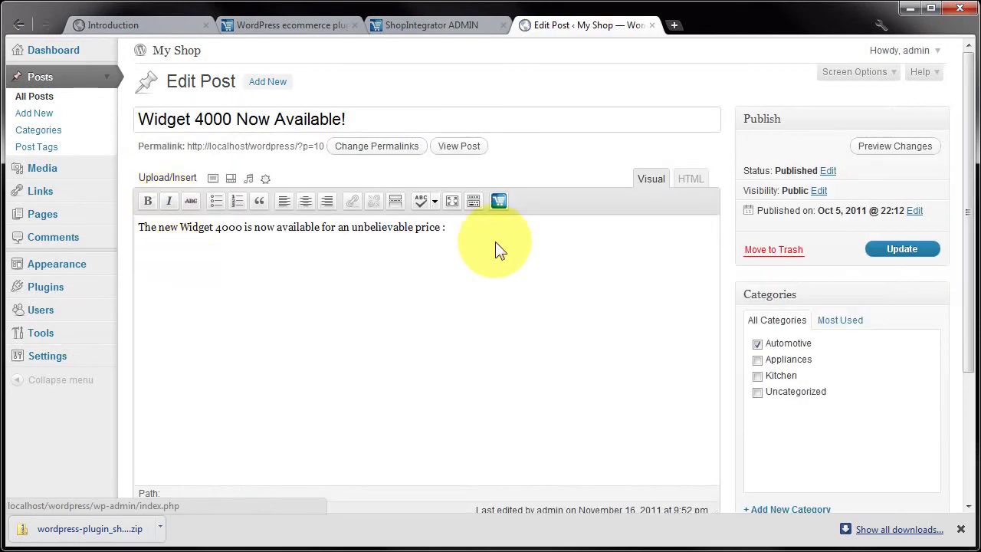
left_click(428, 238)
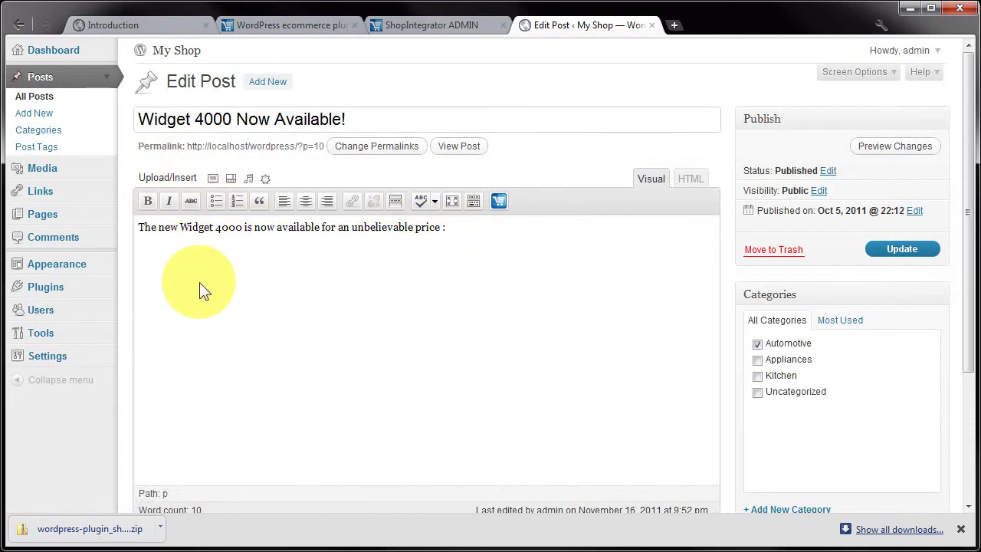
Step: Insert the Interactive Price Tag plugin for stock code 00004 into the post via the cart picker
left_click(499, 201)
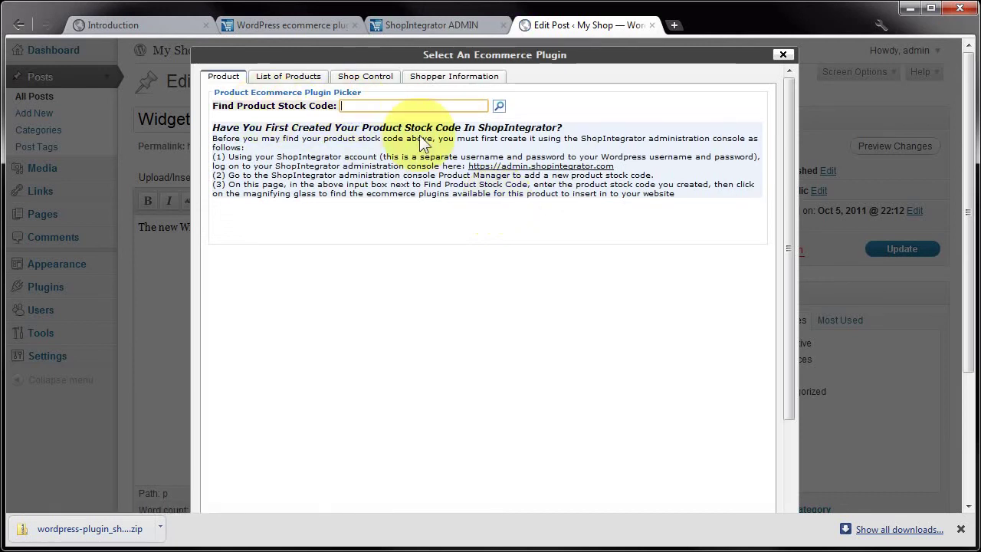
type("000")
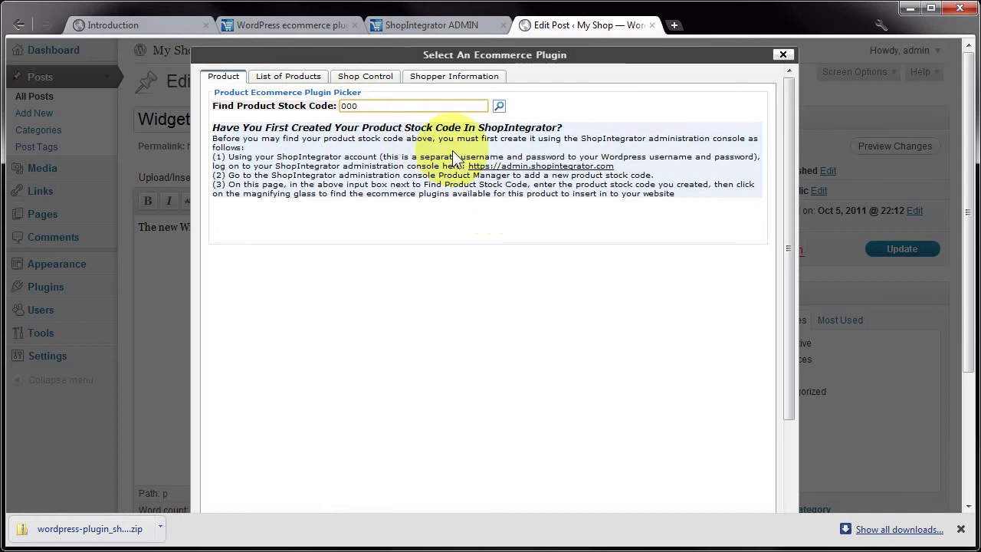
type("04")
left_click(498, 107)
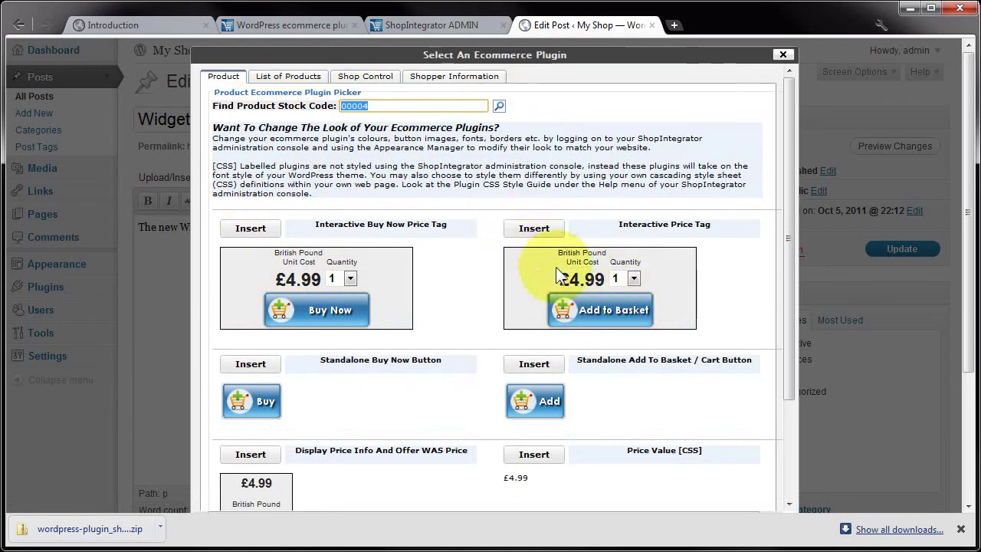
left_click(534, 228)
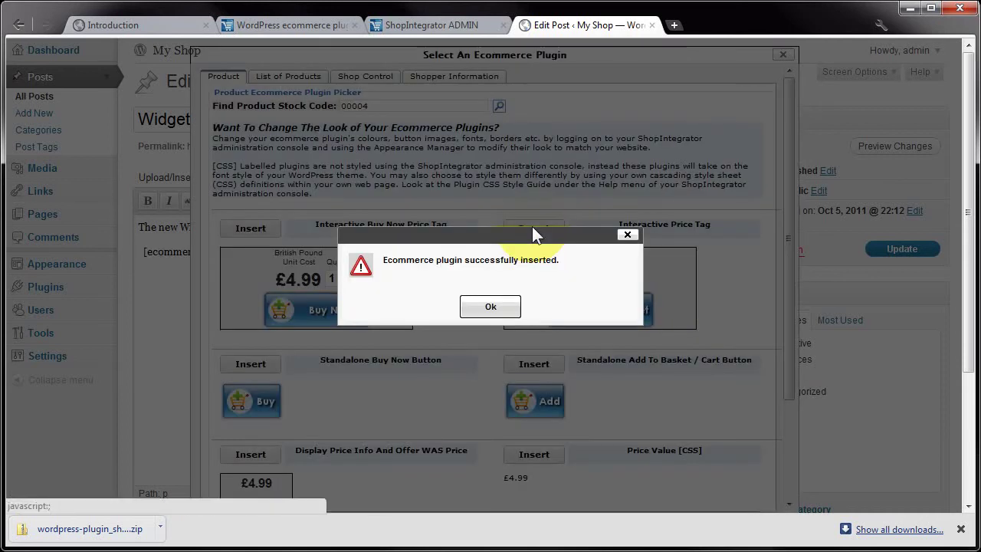
left_click(488, 306)
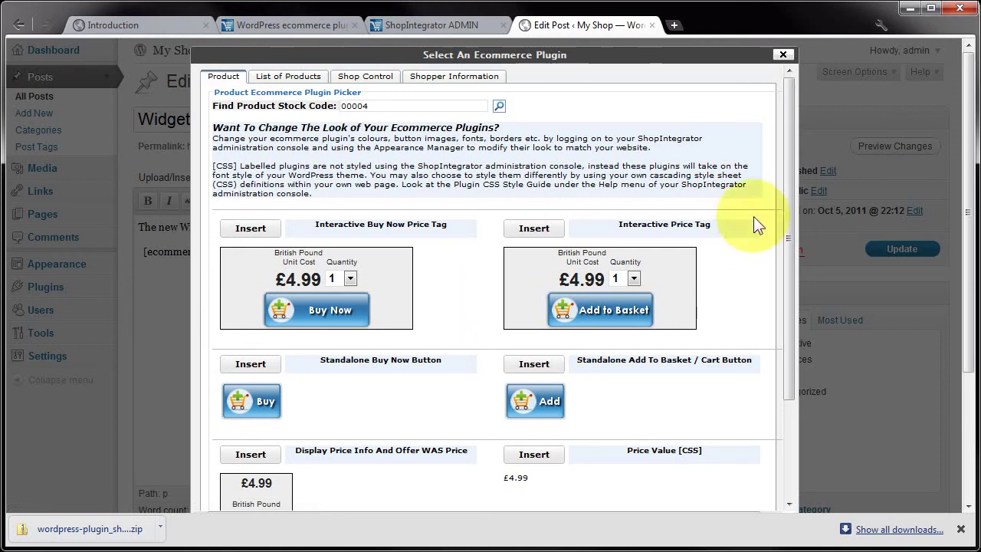
Step: Close the picker, check the inserted shortcode line, and update the Widget 4000 post
left_click(784, 55)
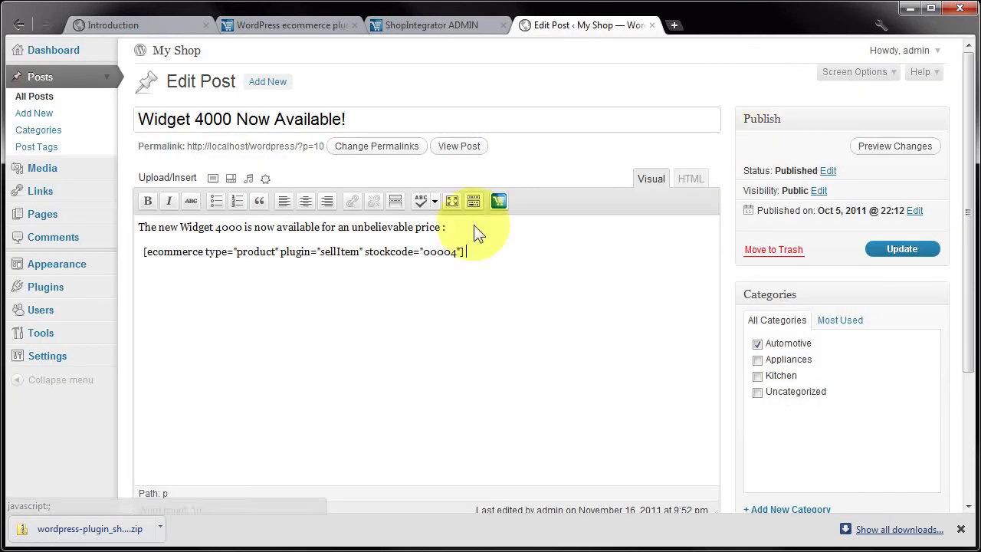
left_click_drag(494, 253, 112, 260)
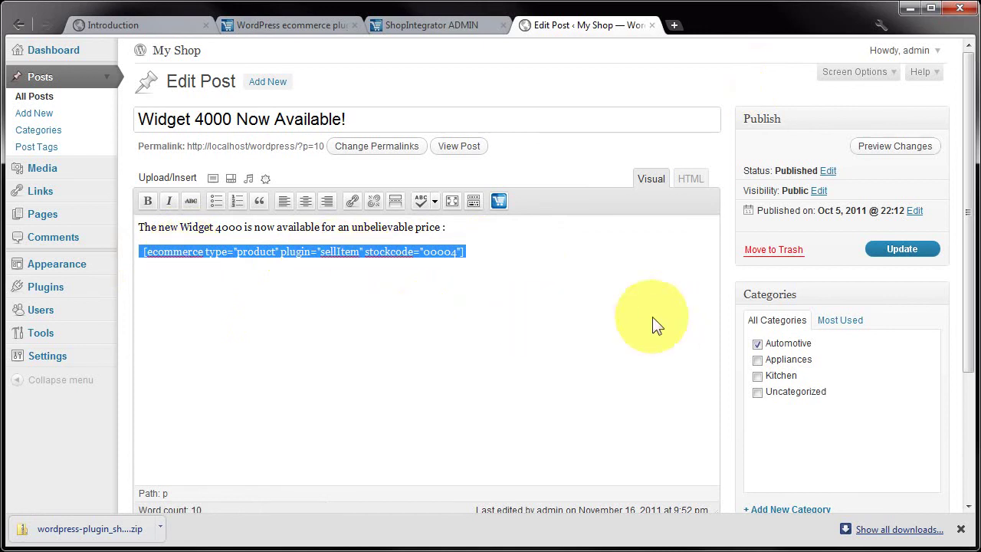
left_click(903, 251)
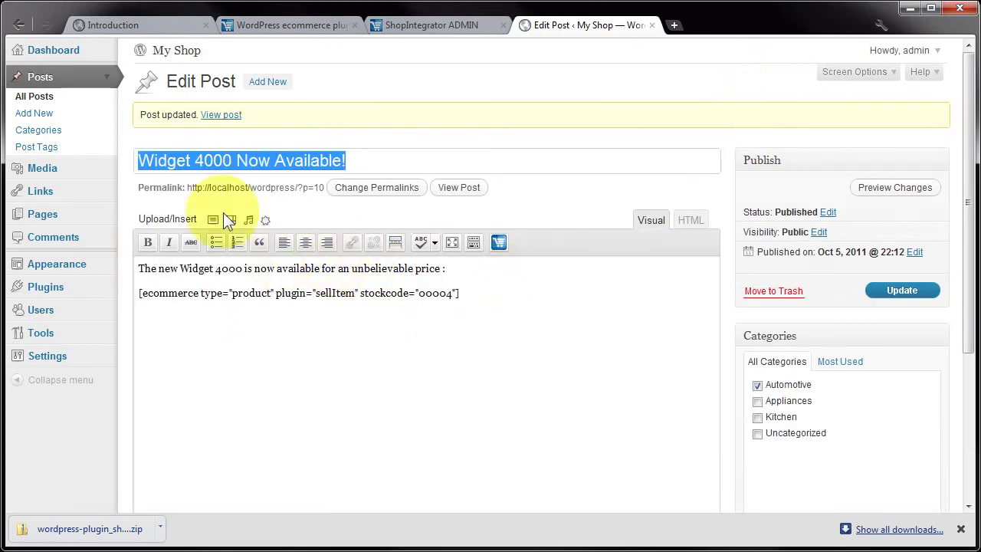
Step: View the updated Widget 4000 post from the Post updated notice
left_click(220, 115)
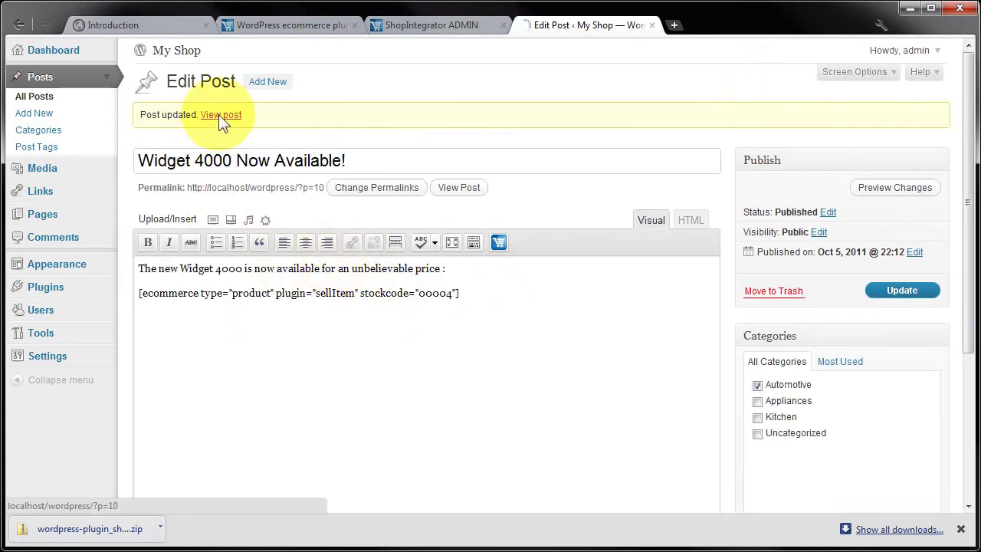